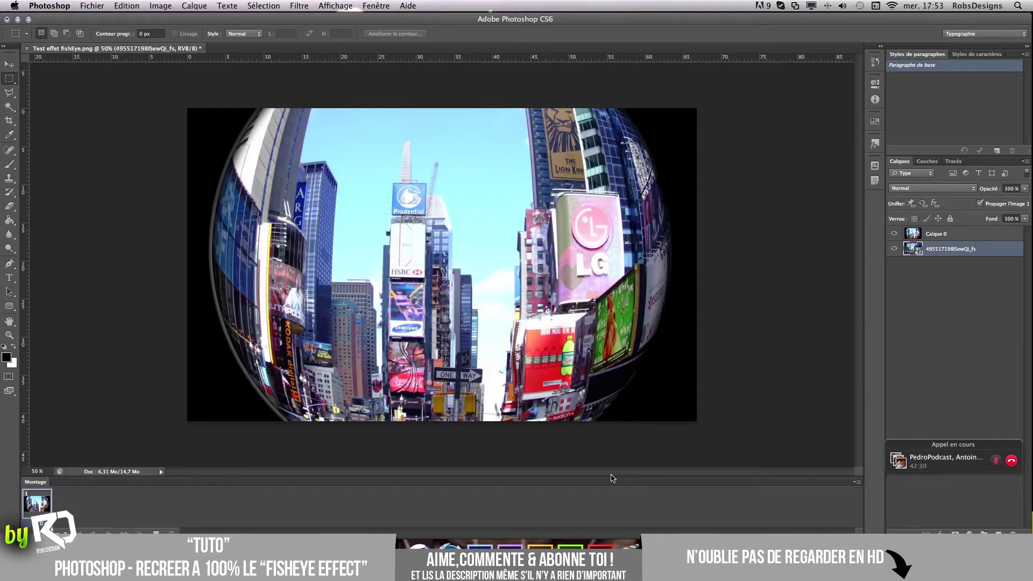
- Open new-york-building.jpg from the Téléchargements folder and convert its locked background into a regular layer
{"action": "left_click", "coordinate": [891, 538]}
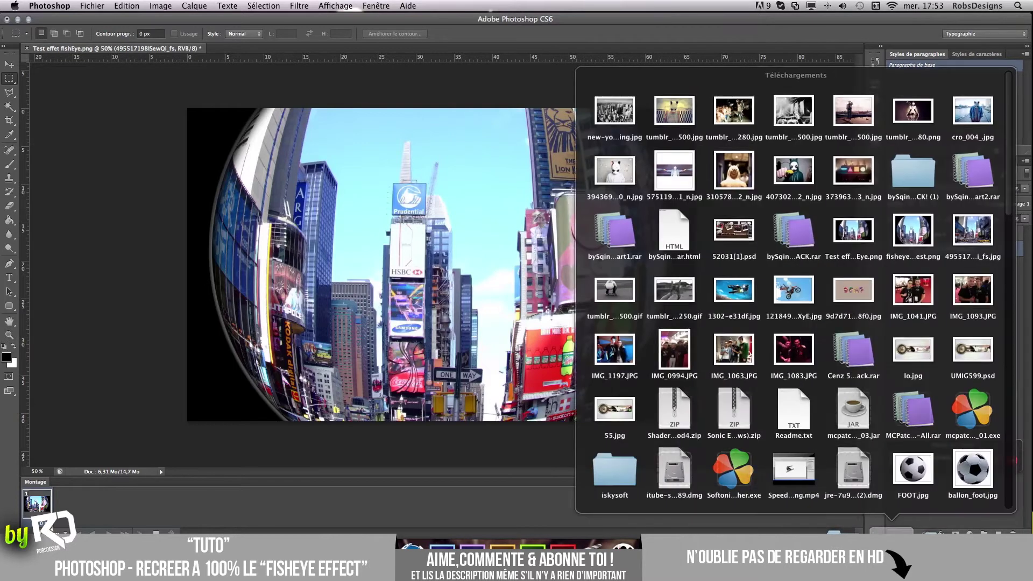
{"action": "left_click", "coordinate": [544, 543]}
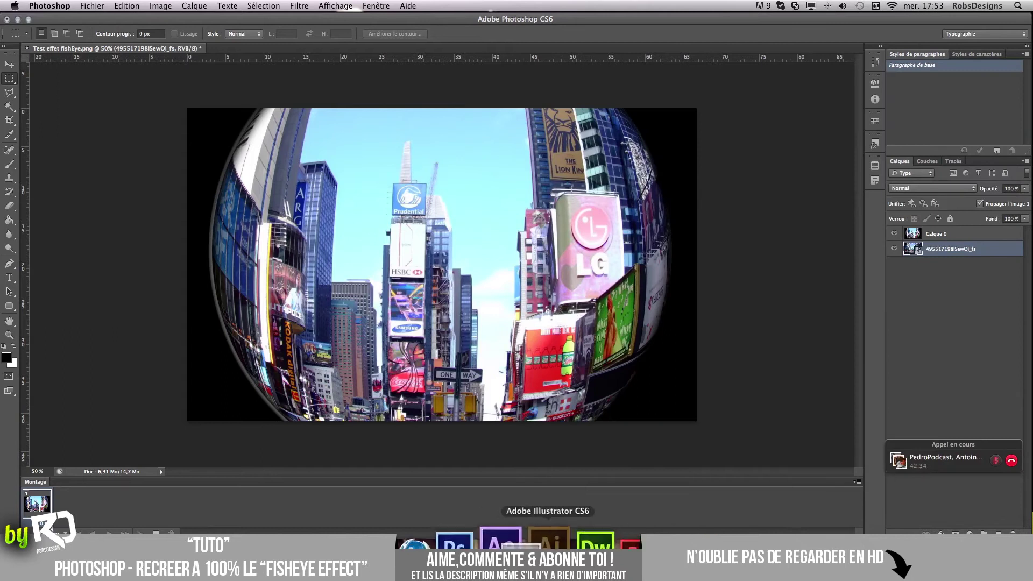
{"action": "left_click", "coordinate": [545, 284]}
{"action": "left_click", "coordinate": [614, 323]}
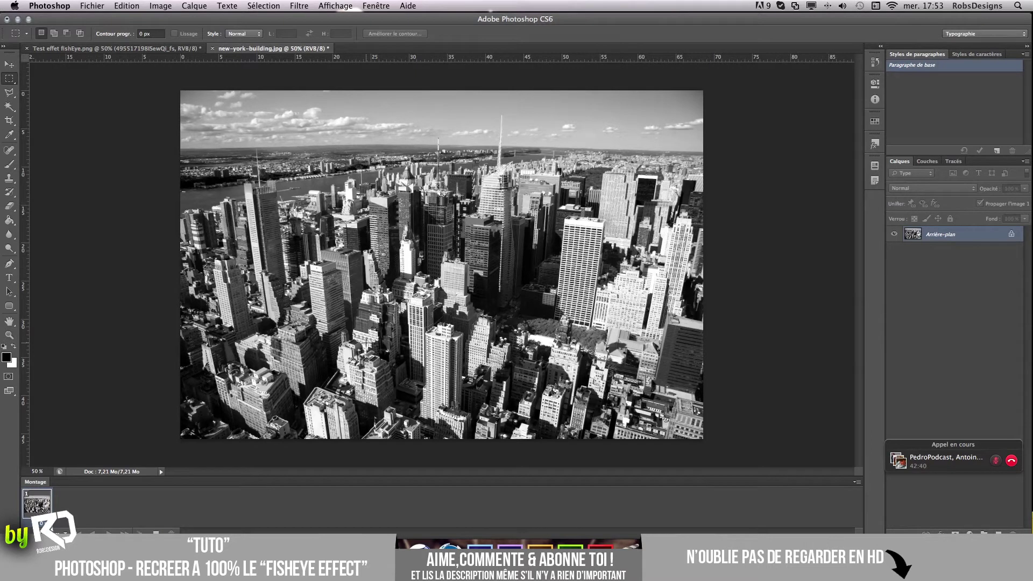
{"action": "double_click", "coordinate": [976, 240]}
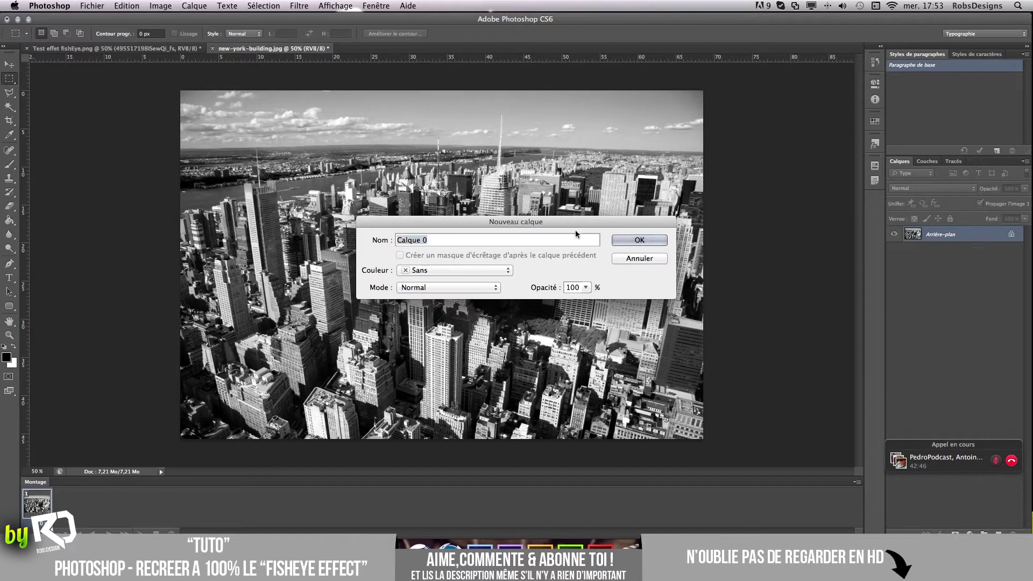
{"action": "left_click", "coordinate": [624, 242]}
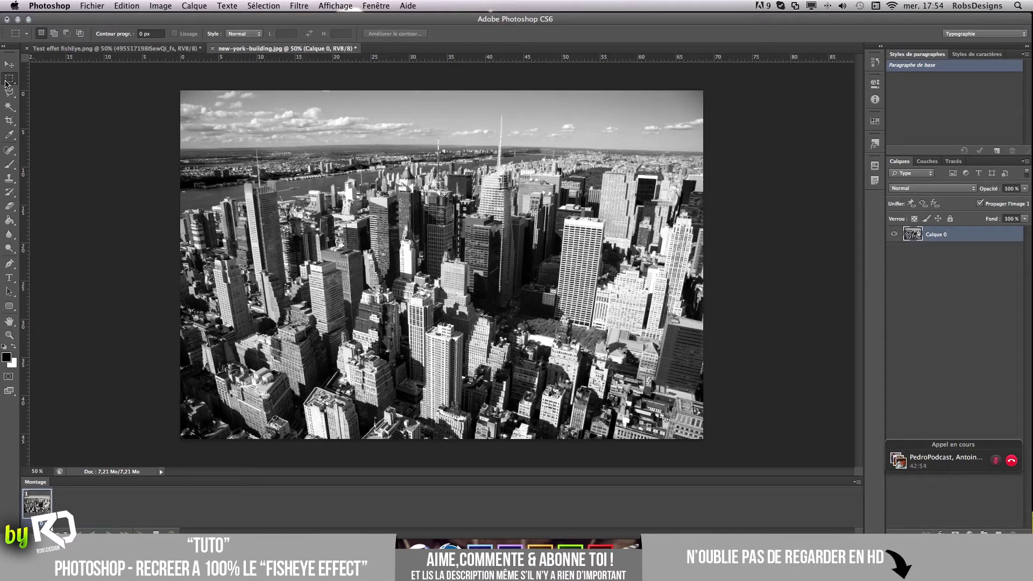
- Make a circular selection with the Ellipse tool spanning the image's full height, slightly right of its centre
{"action": "right_click", "coordinate": [9, 82]}
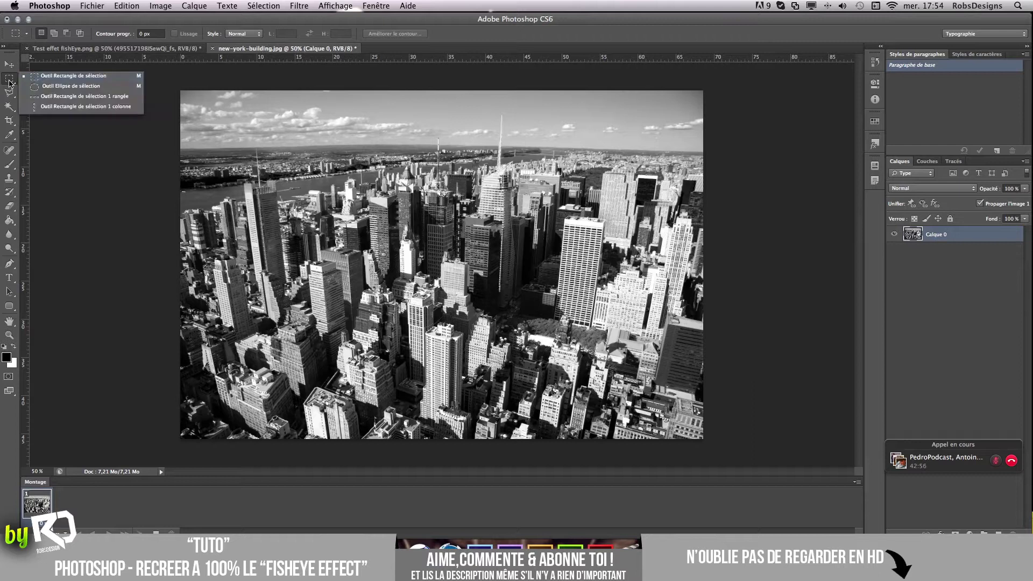
{"action": "left_click", "coordinate": [78, 88]}
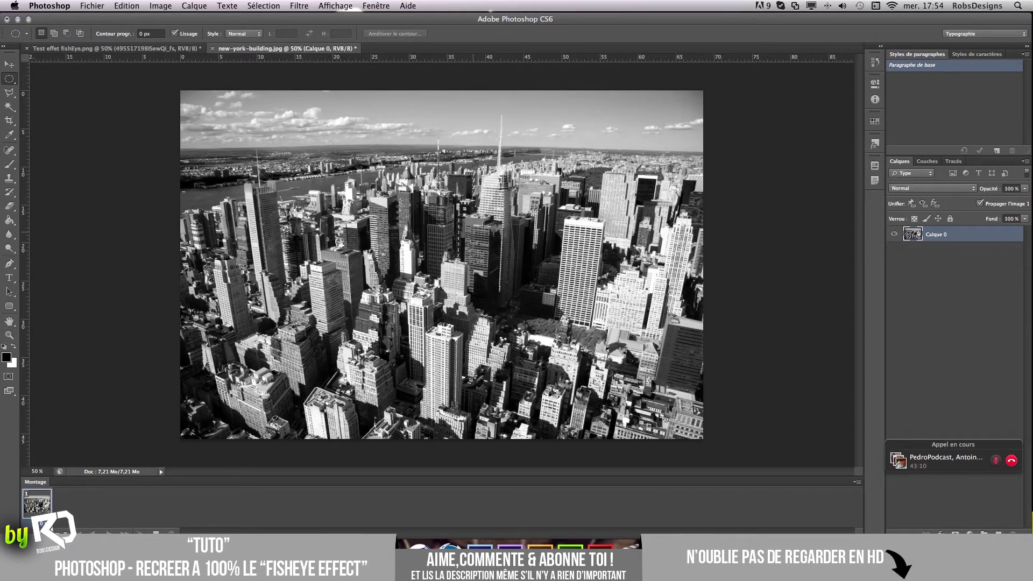
{"action": "left_click_drag", "start_coordinate": [328, 104], "coordinate": [749, 452]}
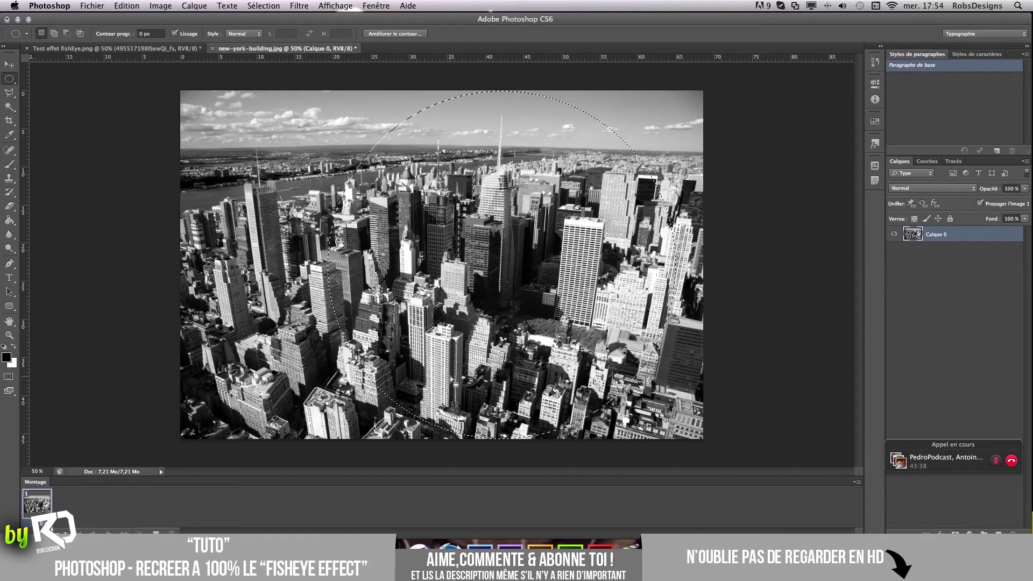
- Apply the Sphérisation distortion filter to the circular selection with a value of 100% in Normal mode
{"action": "left_click_drag", "start_coordinate": [340, 21], "coordinate": [339, 20]}
{"action": "left_click", "coordinate": [307, 5]}
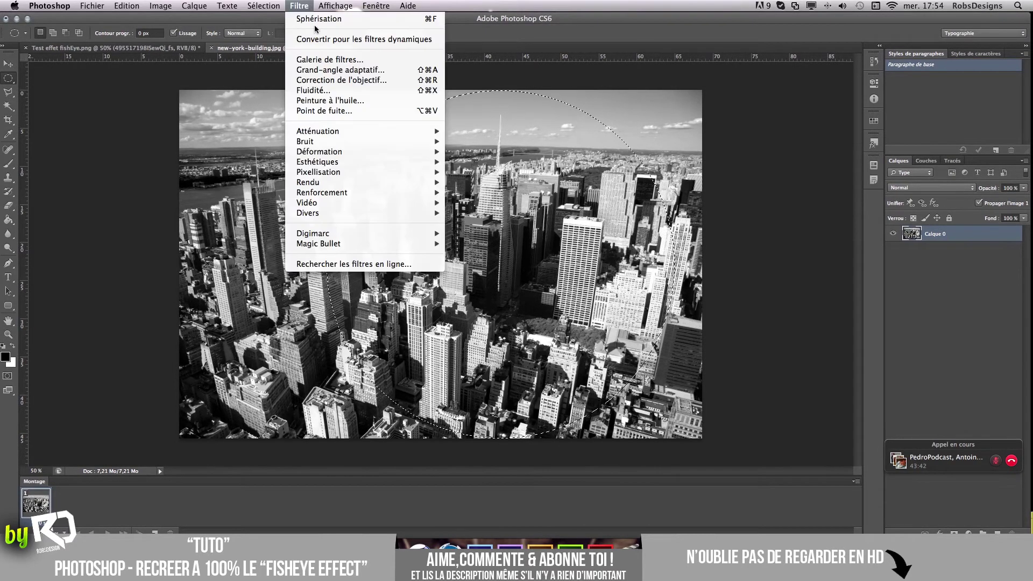
{"action": "mouse_move", "coordinate": [320, 155]}
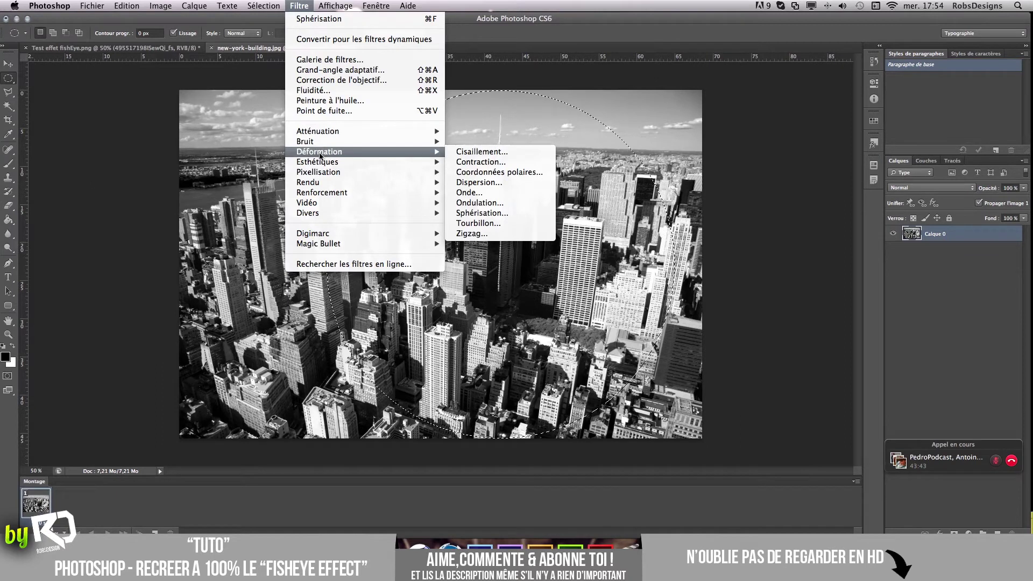
{"action": "left_click", "coordinate": [488, 214]}
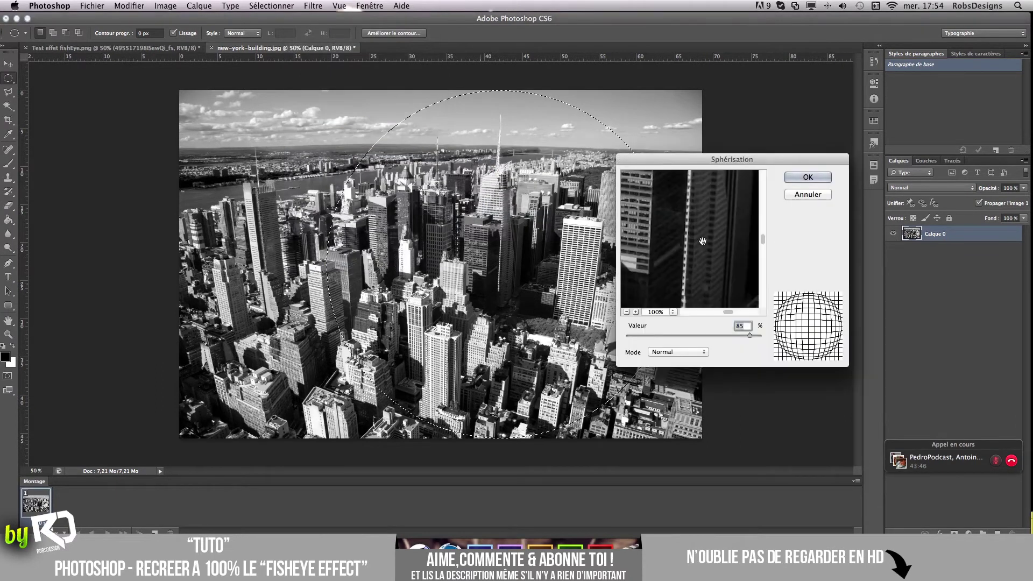
{"action": "left_click", "coordinate": [627, 312]}
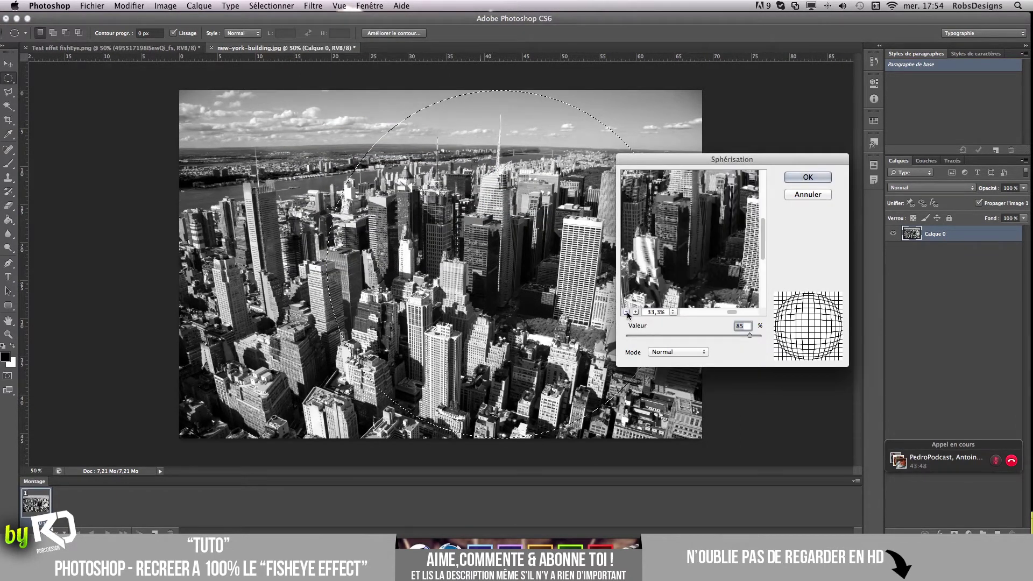
{"action": "left_click", "coordinate": [626, 312]}
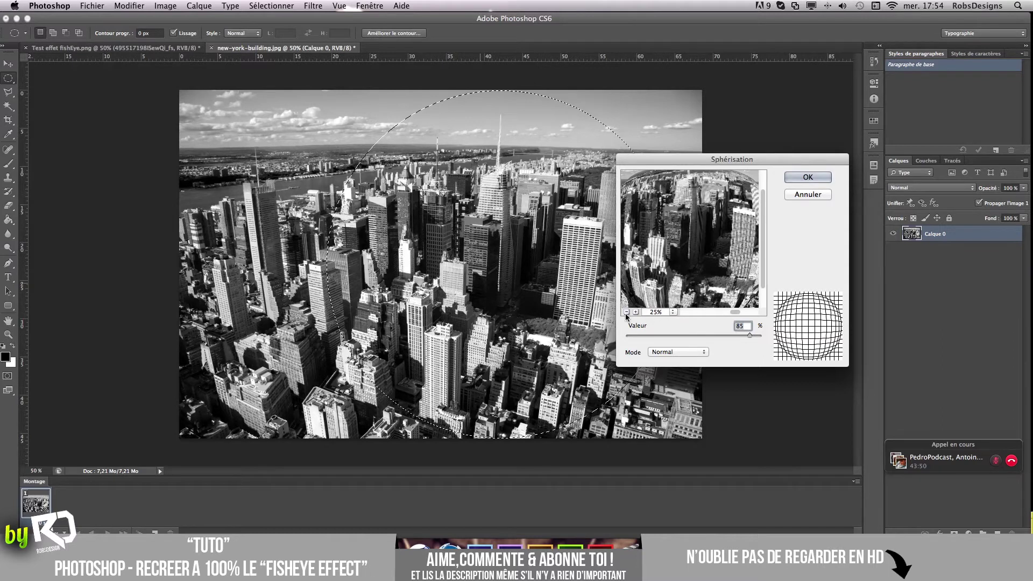
{"action": "key", "text": "super+minus"}
{"action": "left_click_drag", "start_coordinate": [750, 336], "coordinate": [760, 337]}
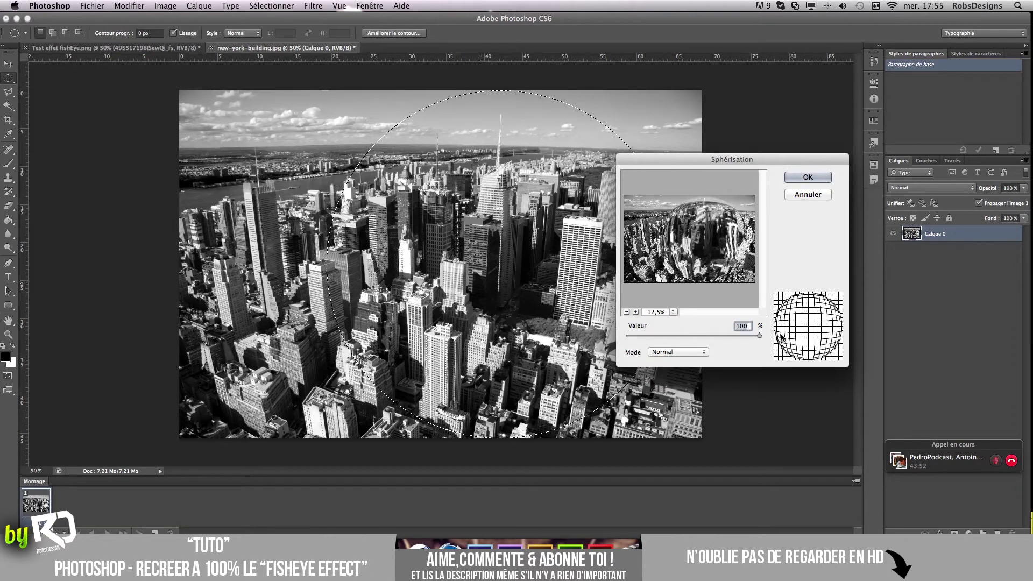
{"action": "left_click", "coordinate": [801, 177]}
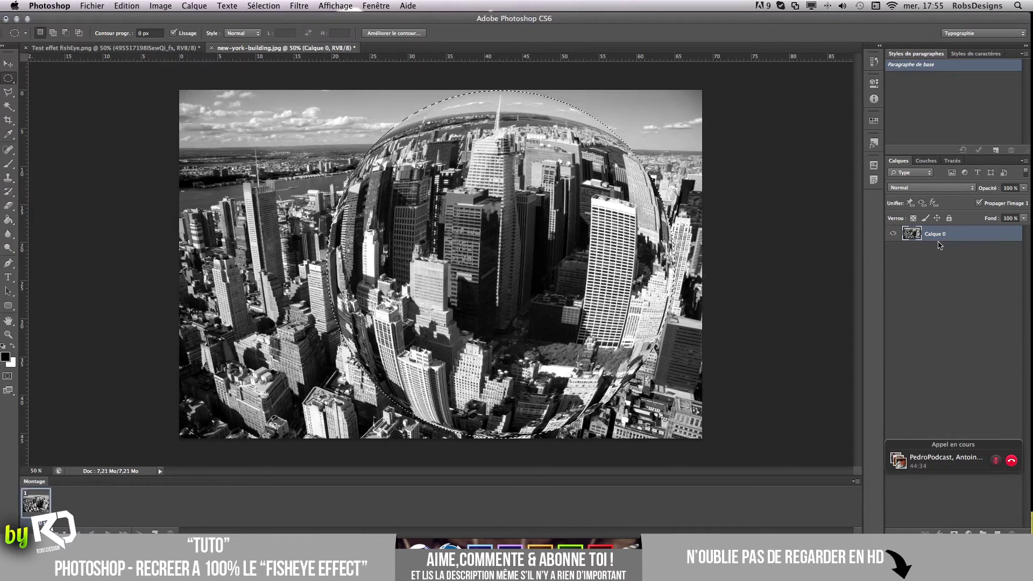
- Invert the selection and delete everything outside the spherized circle
{"action": "right_click", "coordinate": [436, 277]}
{"action": "left_click", "coordinate": [478, 292]}
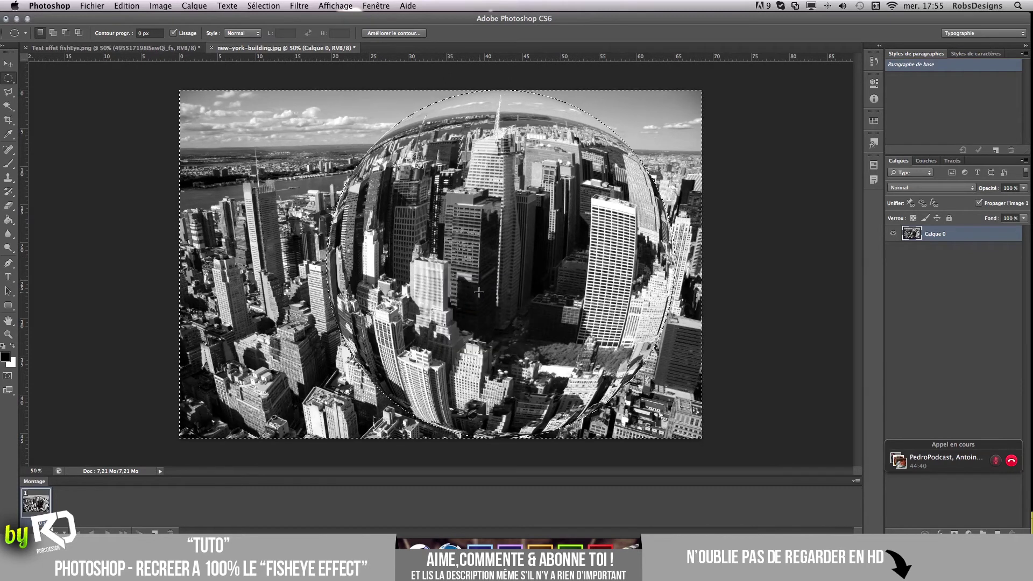
{"action": "key", "text": "Delete"}
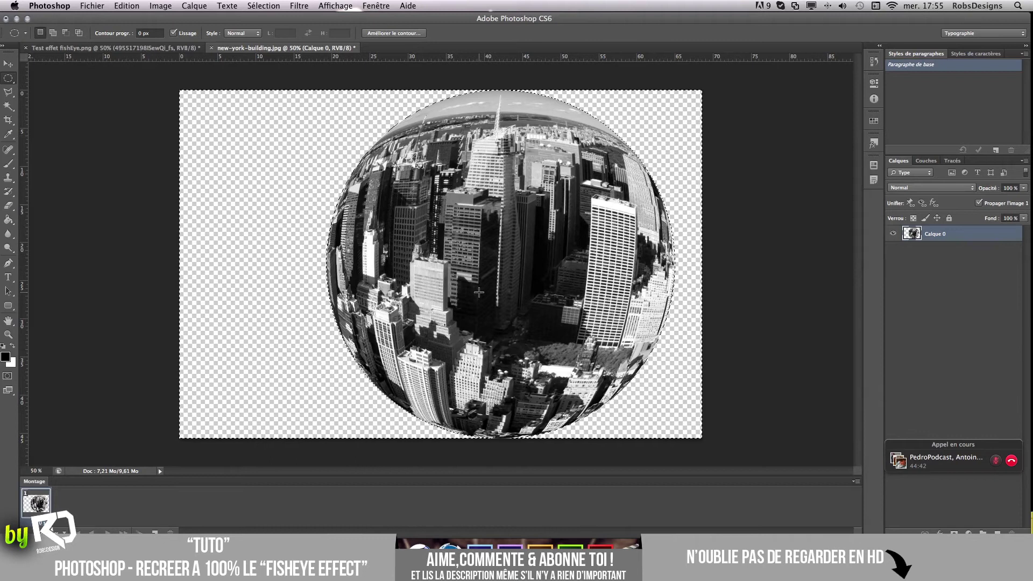
- Add a new layer and fill the selected area around the sphere with black
{"action": "mouse_move", "coordinate": [754, 543]}
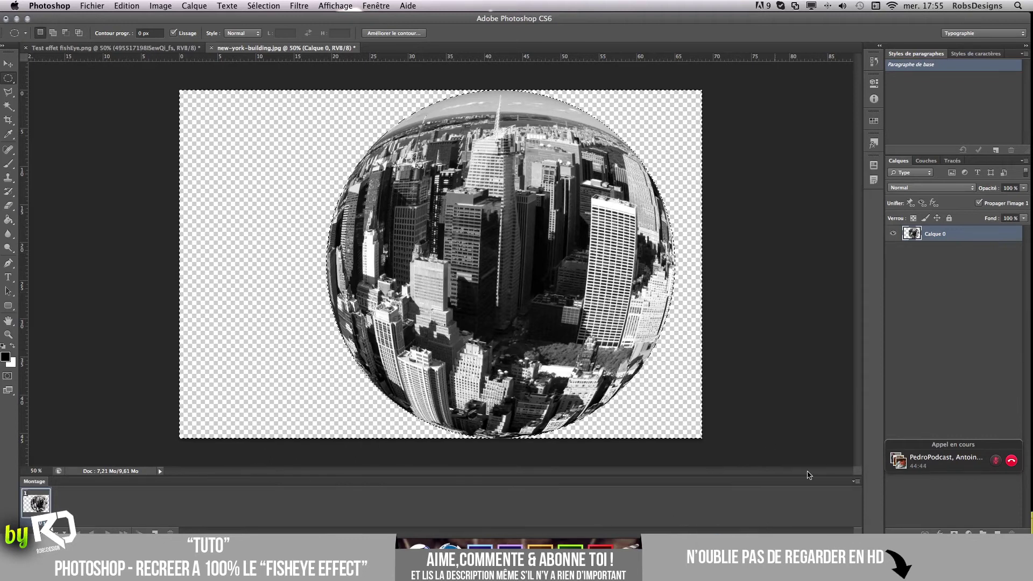
{"action": "key", "text": "super+alt+shift+n"}
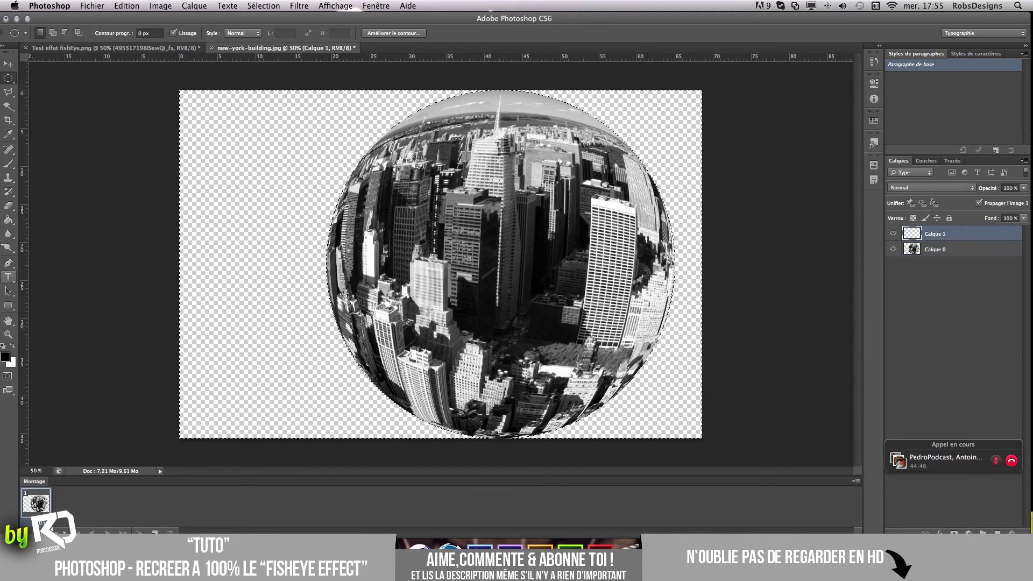
{"action": "left_click", "coordinate": [8, 221]}
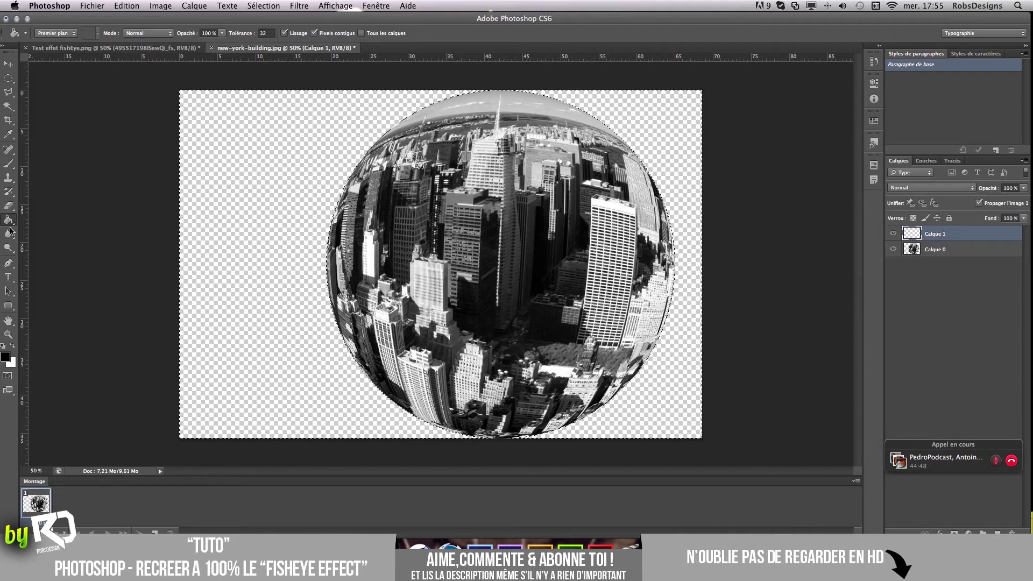
{"action": "left_click", "coordinate": [219, 279]}
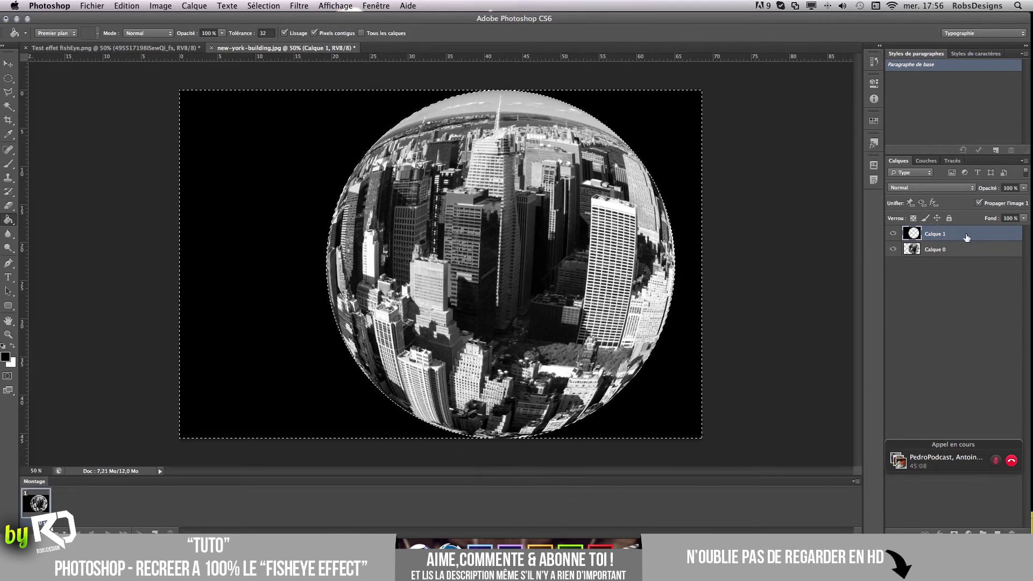
- Duplicate the black surround layer, then deselect all layers and activate the Move tool
{"action": "key", "text": "super+j"}
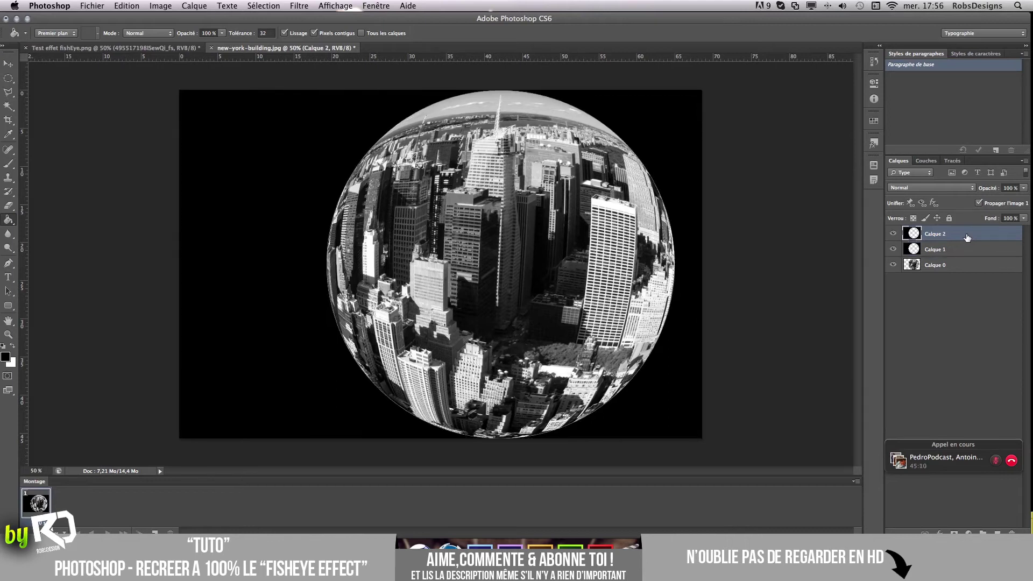
{"action": "left_click", "coordinate": [909, 315]}
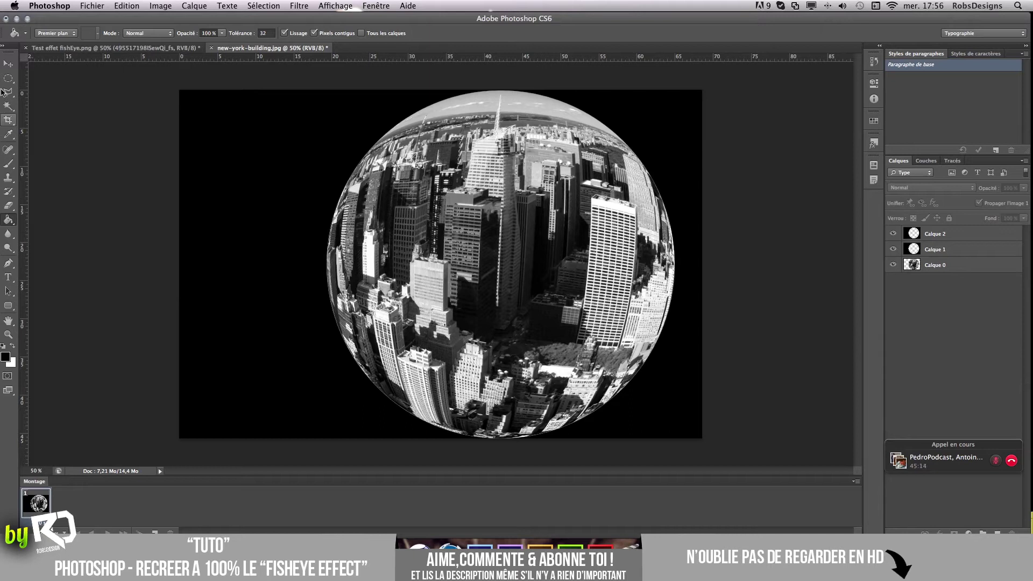
{"action": "left_click", "coordinate": [8, 64]}
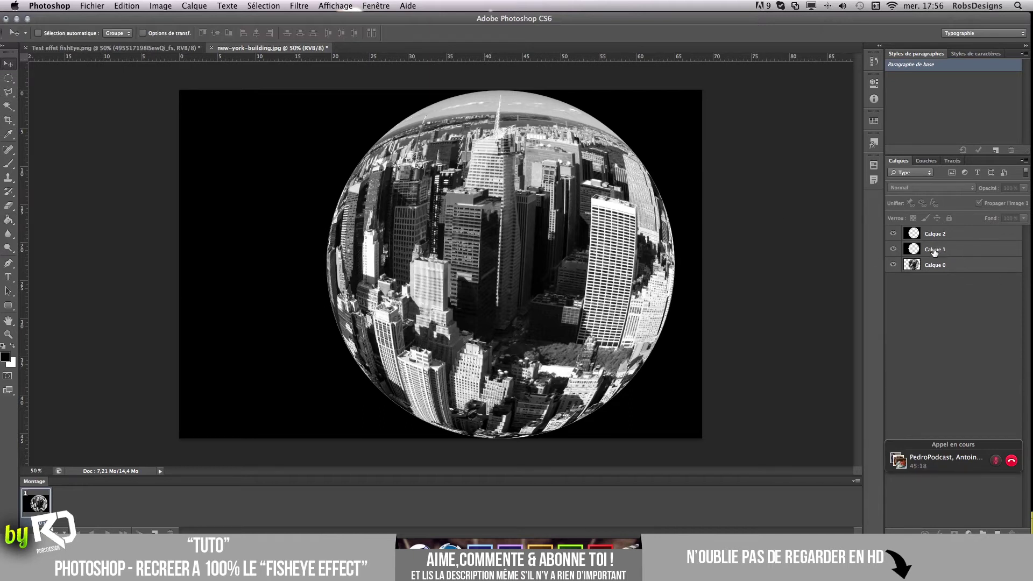
- Add a drop shadow to the black layer Calque 1: opacity 99%, distance 0 px, spread 25%, size about 60 px; collapse its effects list
{"action": "left_click", "coordinate": [916, 251]}
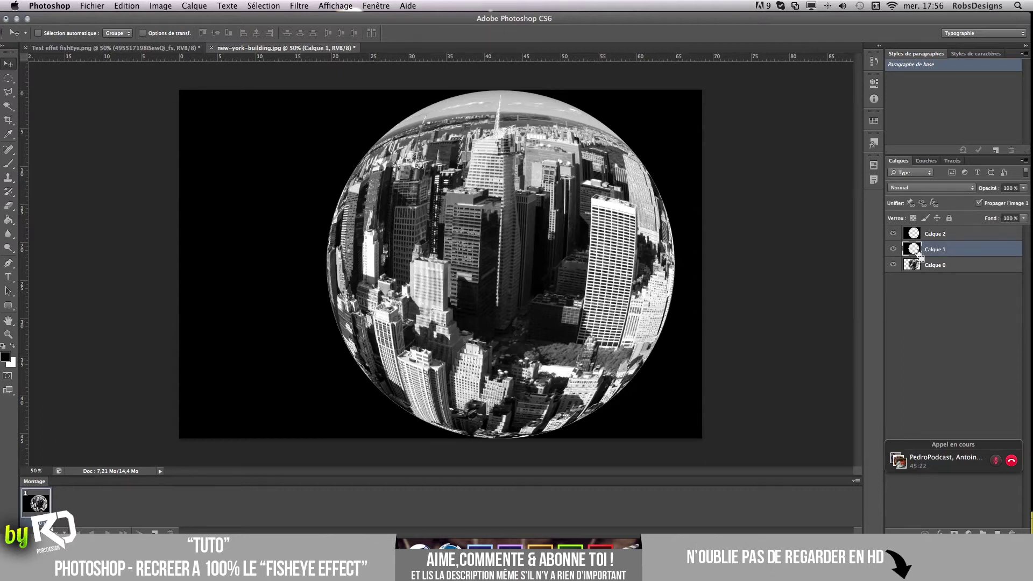
{"action": "left_click", "coordinate": [936, 303]}
{"action": "left_click", "coordinate": [941, 251]}
{"action": "double_click", "coordinate": [961, 253]}
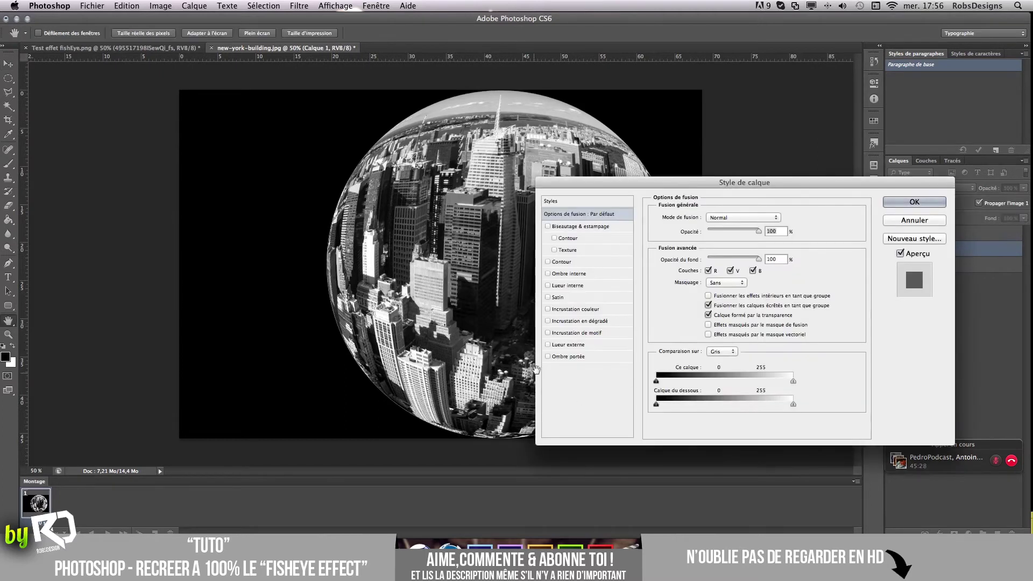
{"action": "left_click", "coordinate": [566, 357]}
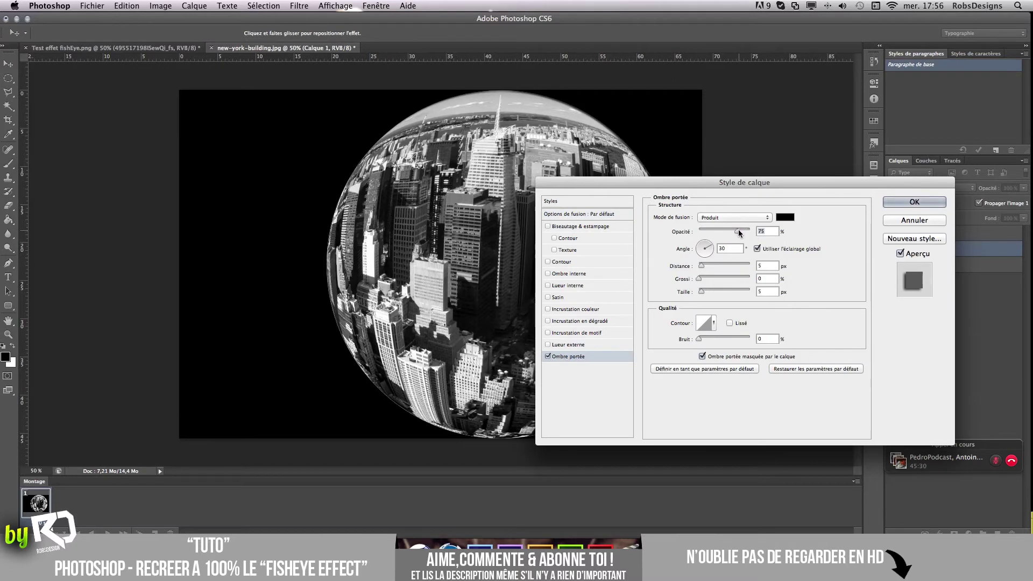
{"action": "left_click_drag", "start_coordinate": [738, 230], "coordinate": [750, 230]}
{"action": "left_click_drag", "start_coordinate": [701, 266], "coordinate": [711, 279]}
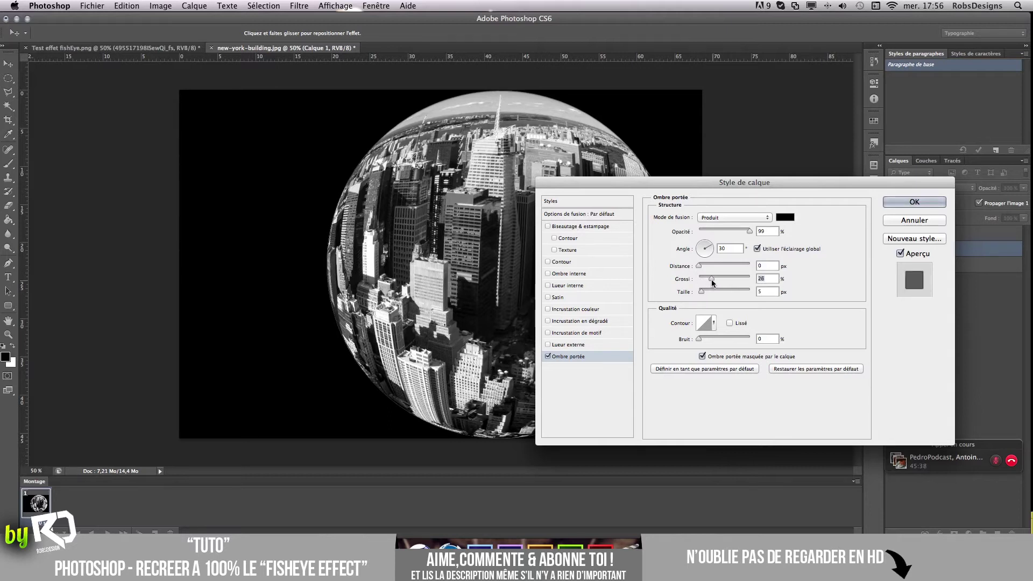
{"action": "left_click_drag", "start_coordinate": [702, 291], "coordinate": [714, 292]}
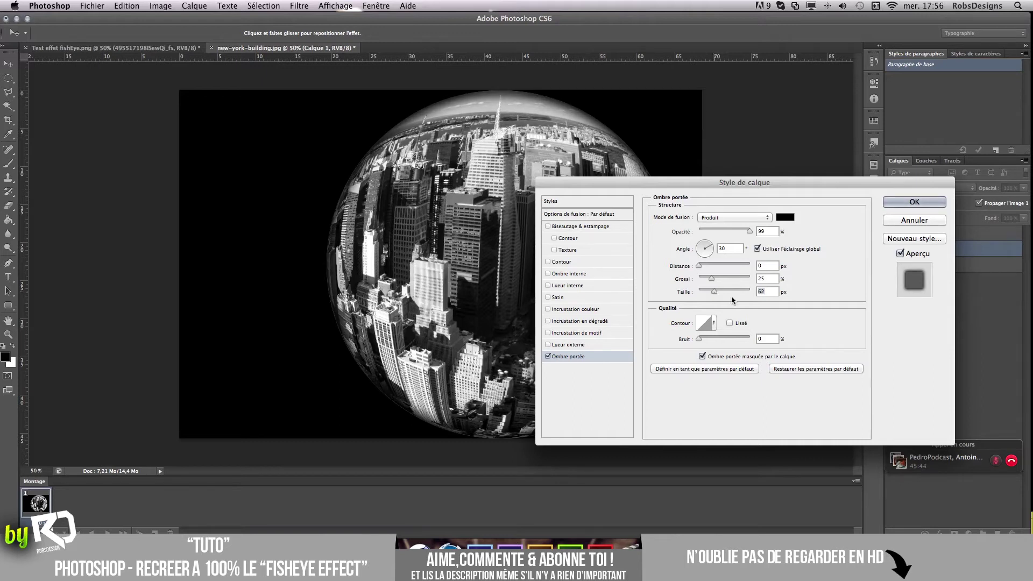
{"action": "left_click_drag", "start_coordinate": [714, 291], "coordinate": [713, 290]}
{"action": "left_click", "coordinate": [896, 203]}
{"action": "left_click", "coordinate": [931, 250], "text": "super"}
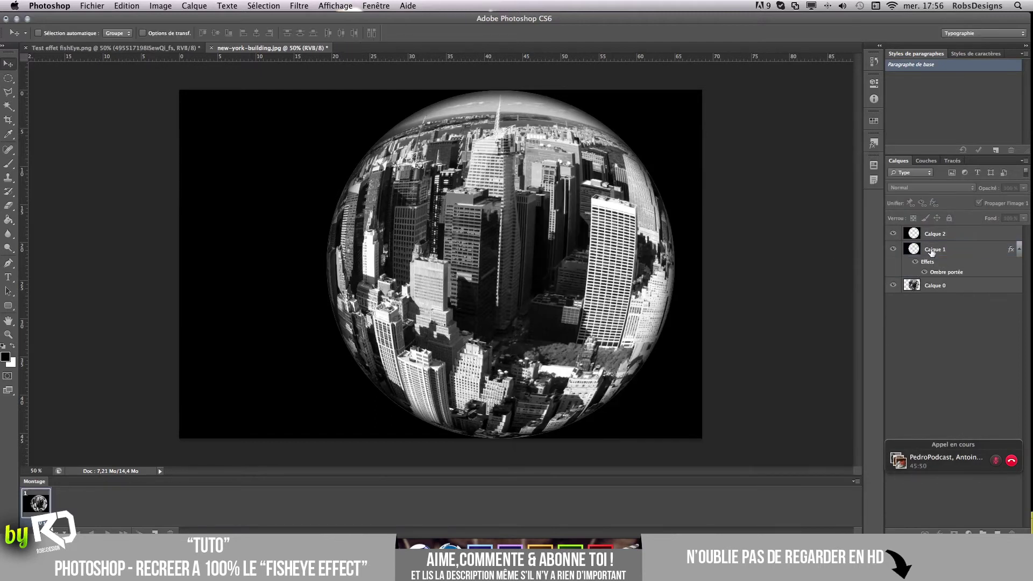
{"action": "left_click", "coordinate": [1019, 251]}
{"action": "left_click", "coordinate": [968, 239]}
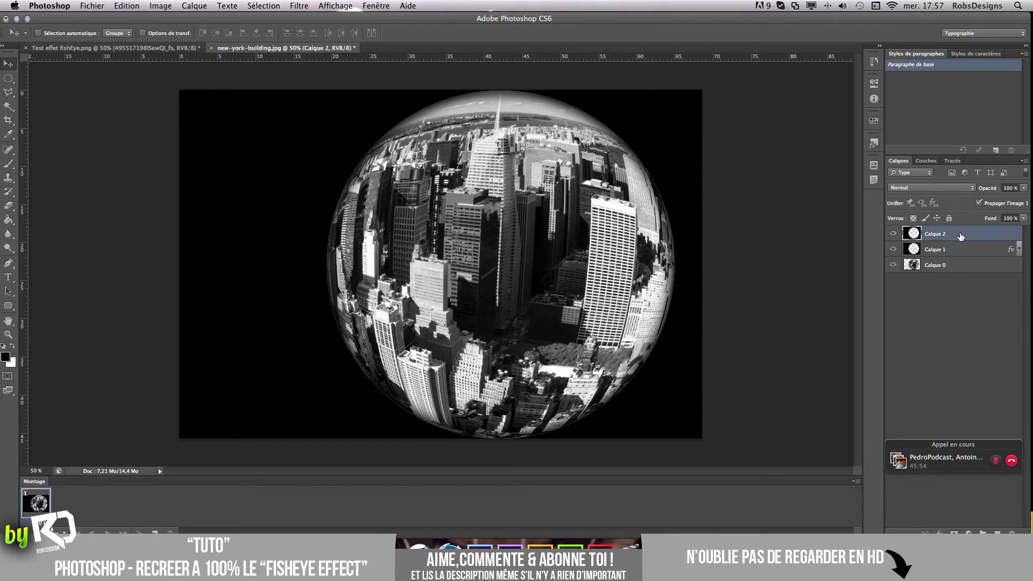
{"action": "double_click", "coordinate": [960, 235]}
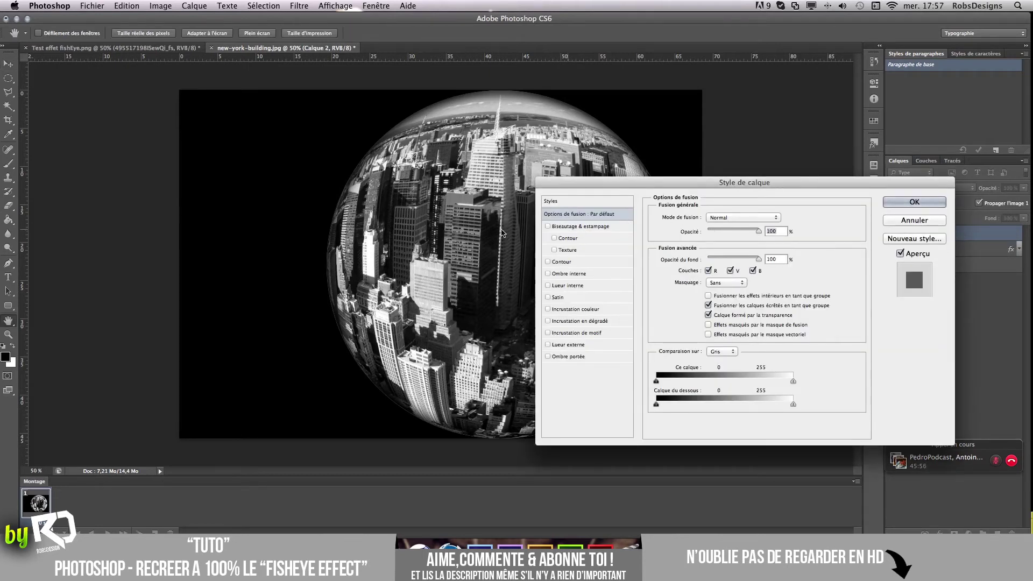
{"action": "left_click_drag", "start_coordinate": [638, 182], "coordinate": [761, 184]}
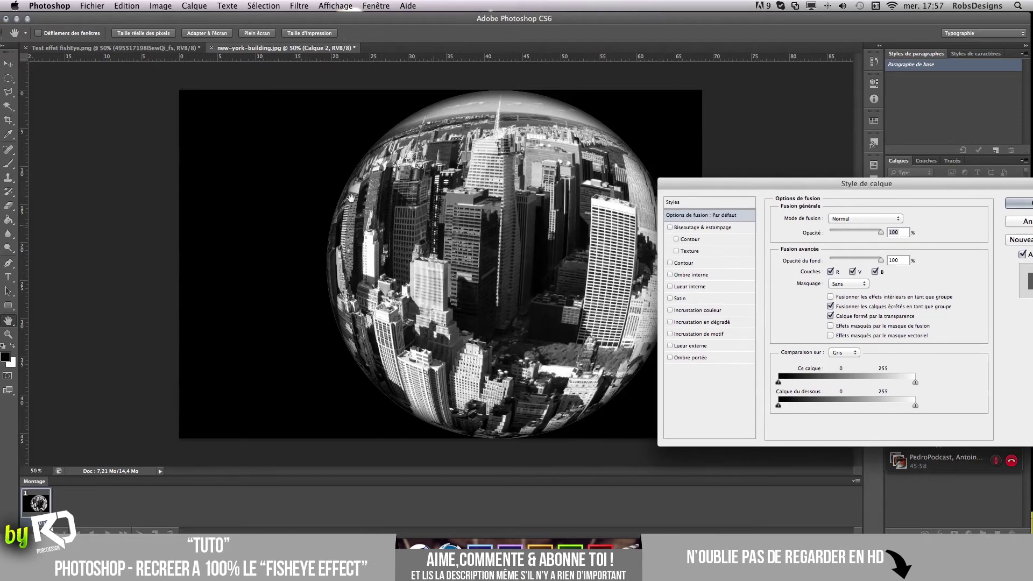
{"action": "left_click", "coordinate": [1022, 222]}
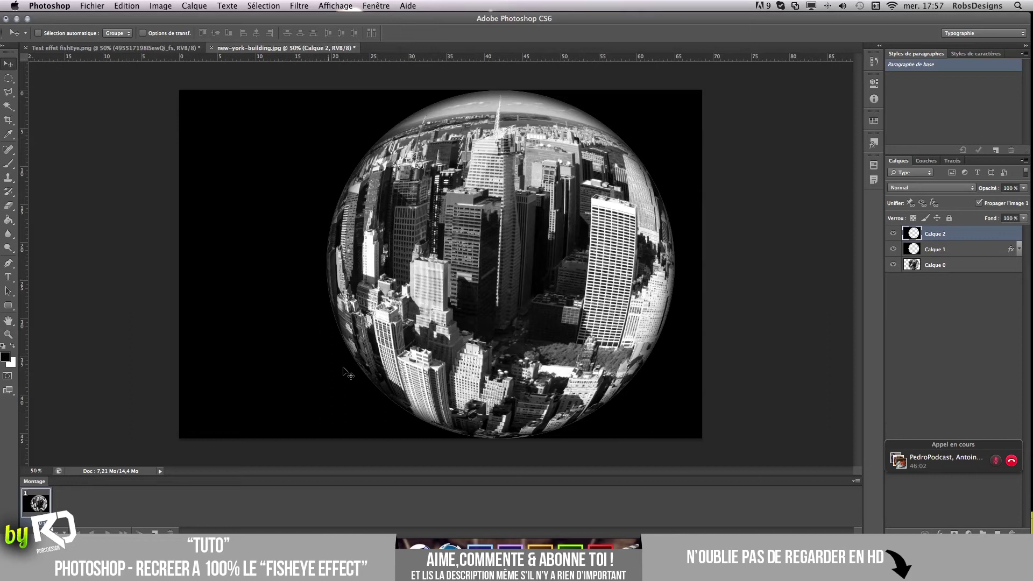
- Switch to the Test effet fishEye.png document to view the reference fisheye image
{"action": "left_click", "coordinate": [158, 51]}
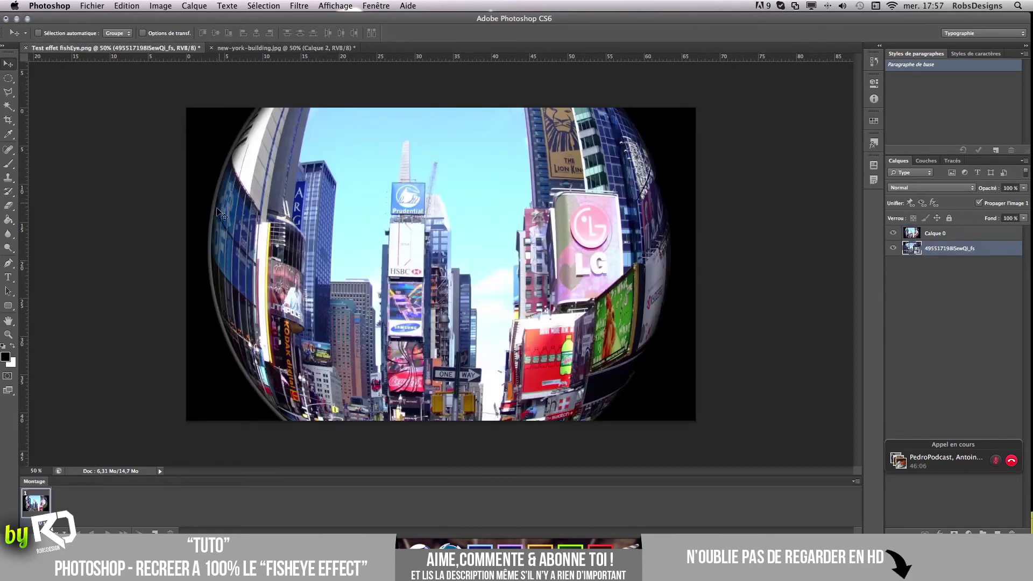
- Return to new-york-building.jpg and add a smooth inner bevel to Calque 2, direction up, depth 100%, size 12 px
{"action": "left_click", "coordinate": [266, 47]}
{"action": "left_click", "coordinate": [965, 283]}
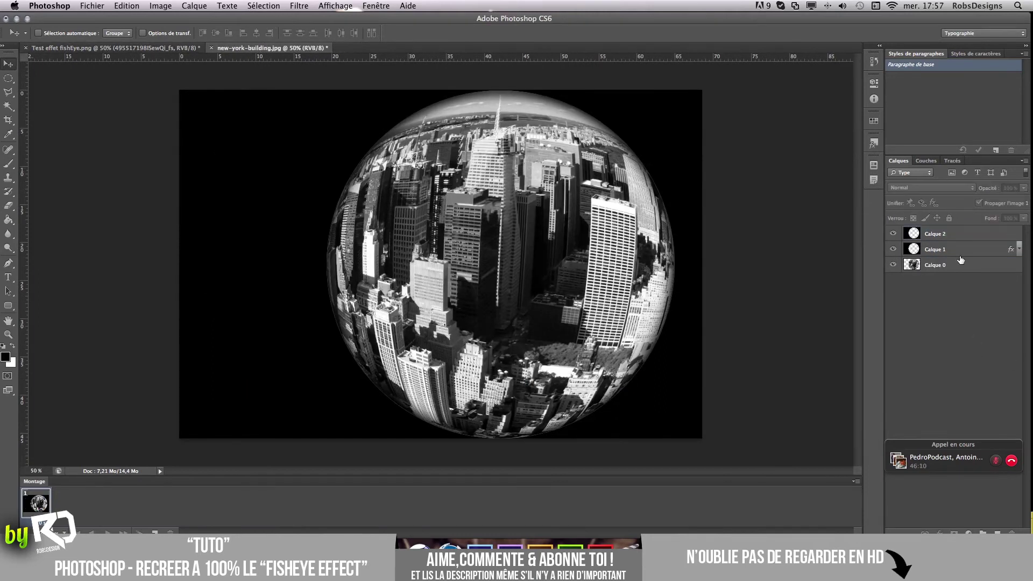
{"action": "double_click", "coordinate": [962, 235]}
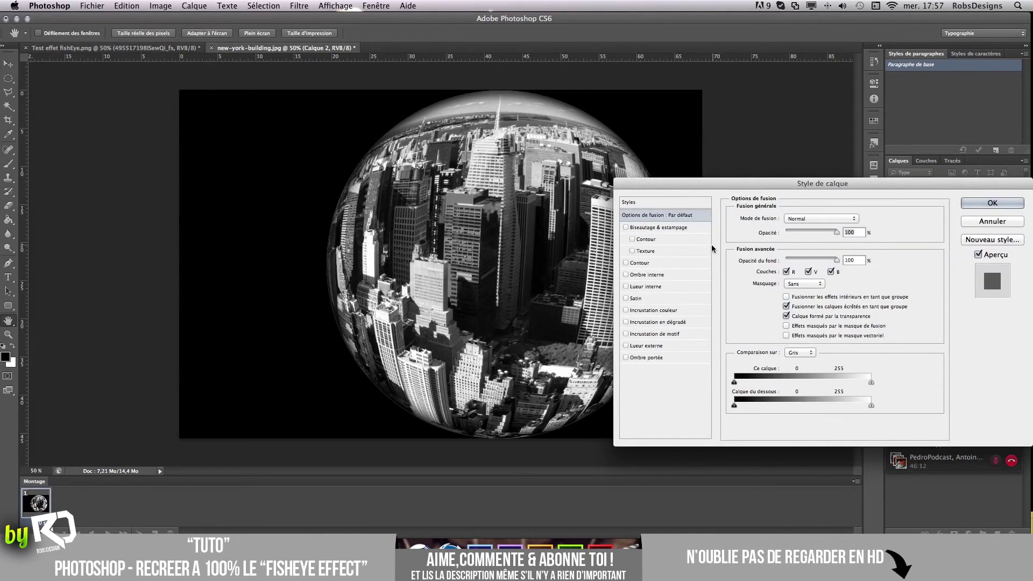
{"action": "left_click", "coordinate": [685, 228]}
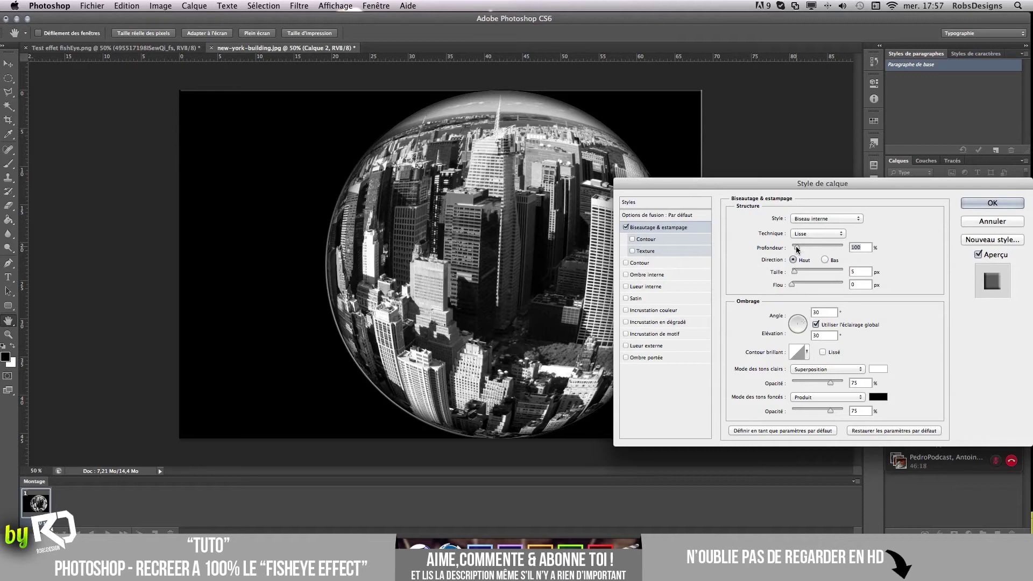
{"action": "left_click_drag", "start_coordinate": [795, 273], "coordinate": [798, 275]}
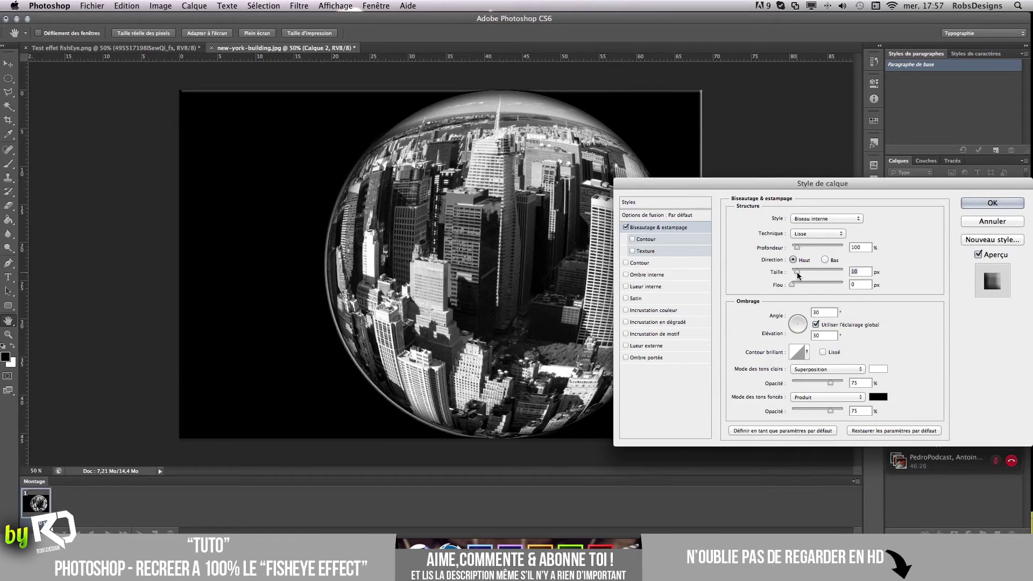
{"action": "key", "text": "Up"}
{"action": "key", "text": "Up"}
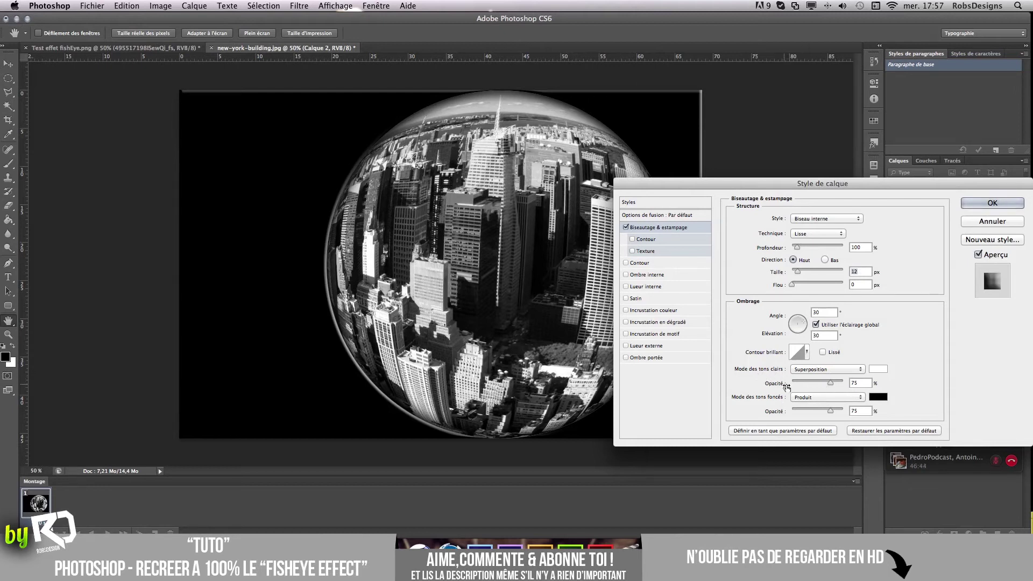
- Lower the bevel's highlight opacity to 28% and shadow opacity to about 28%, choose the stepped gloss contour, and apply the style
{"action": "left_click_drag", "start_coordinate": [827, 383], "coordinate": [806, 411]}
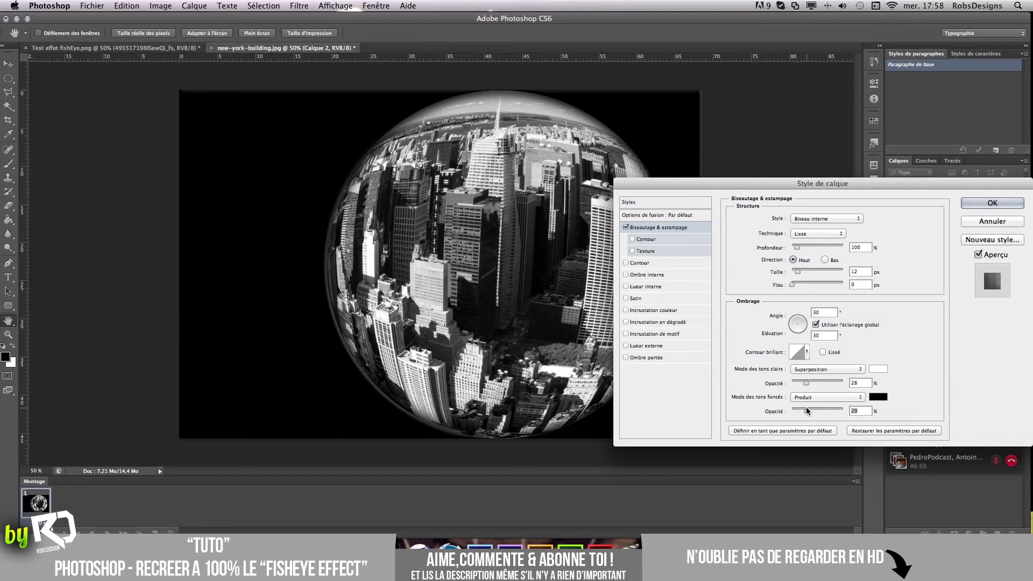
{"action": "left_click_drag", "start_coordinate": [806, 410], "coordinate": [805, 411]}
{"action": "left_click", "coordinate": [808, 353]}
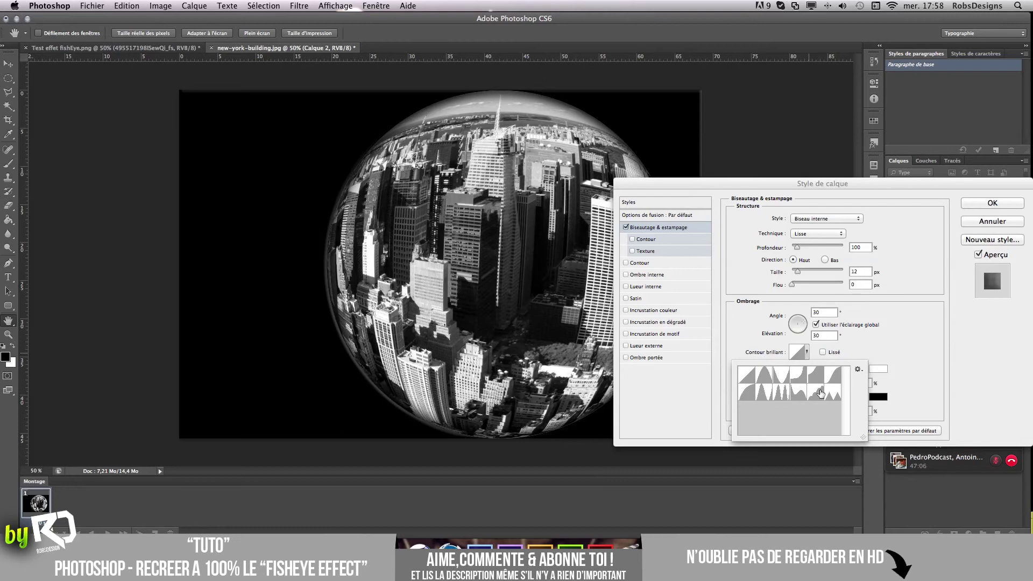
{"action": "left_click", "coordinate": [816, 395]}
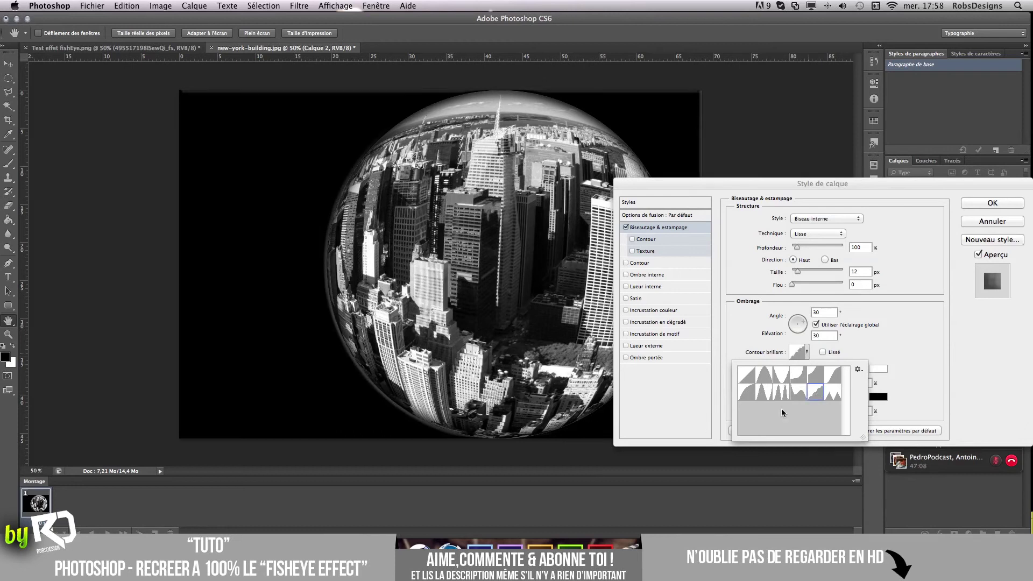
{"action": "left_click", "coordinate": [993, 203]}
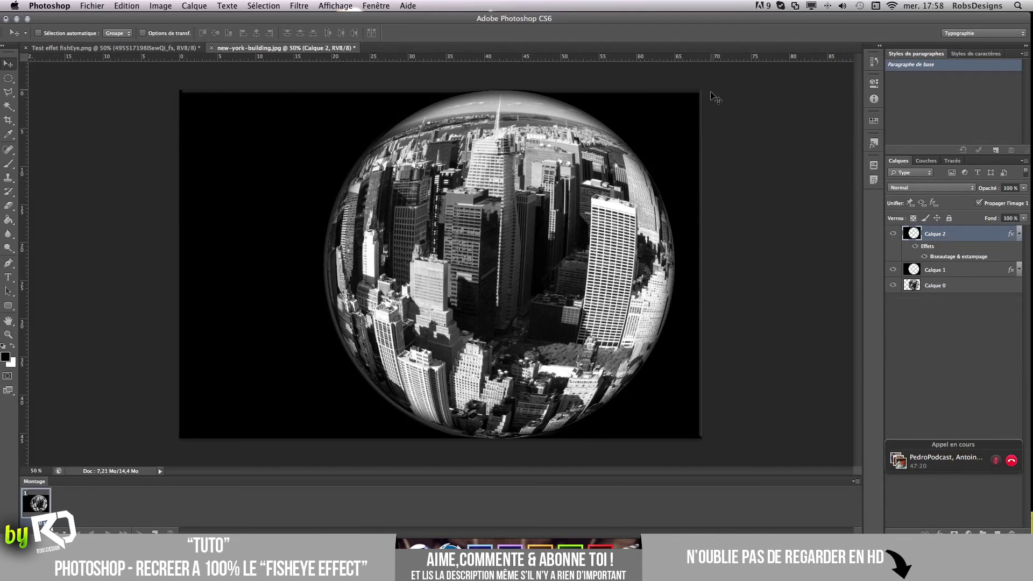
- Draw a rectangular marquee selection of about 46.5 × 43.3 cm around the sphere, just inside its upper and lower edges
{"action": "left_click", "coordinate": [8, 79]}
{"action": "right_click", "coordinate": [16, 82]}
{"action": "left_click", "coordinate": [33, 79]}
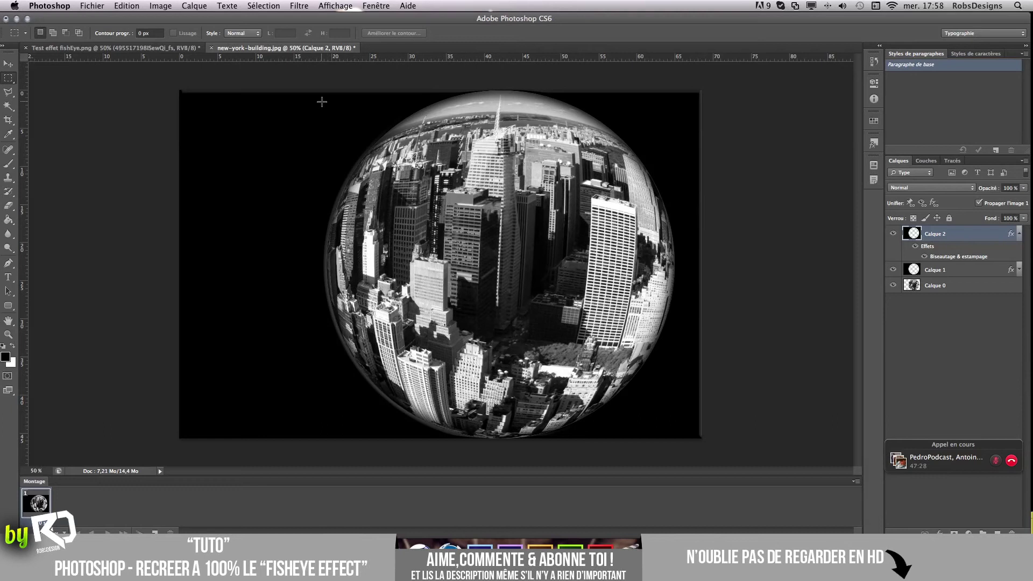
{"action": "left_click_drag", "start_coordinate": [322, 99], "coordinate": [675, 413]}
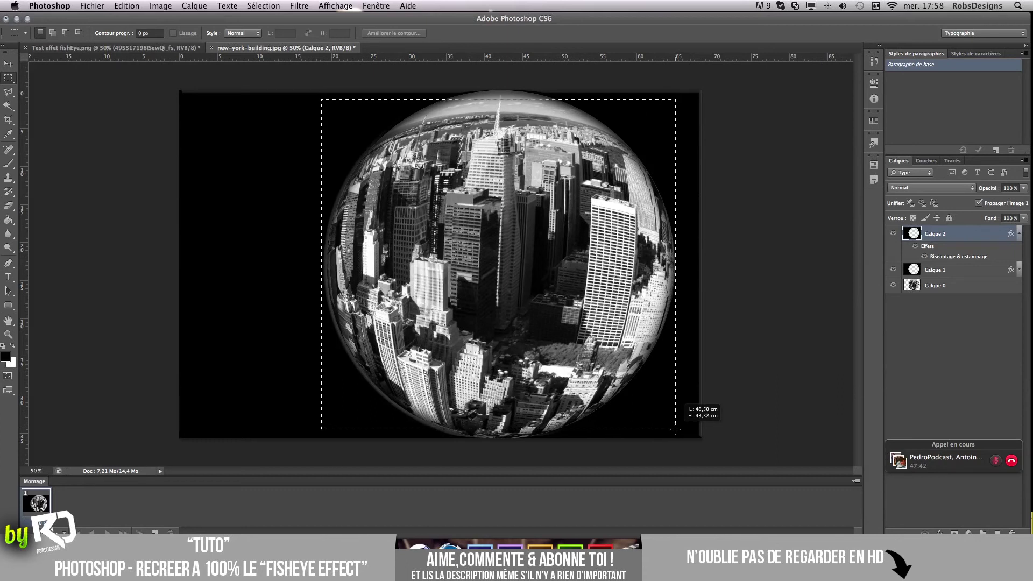
{"action": "left_click_drag", "start_coordinate": [675, 430], "coordinate": [321, 98]}
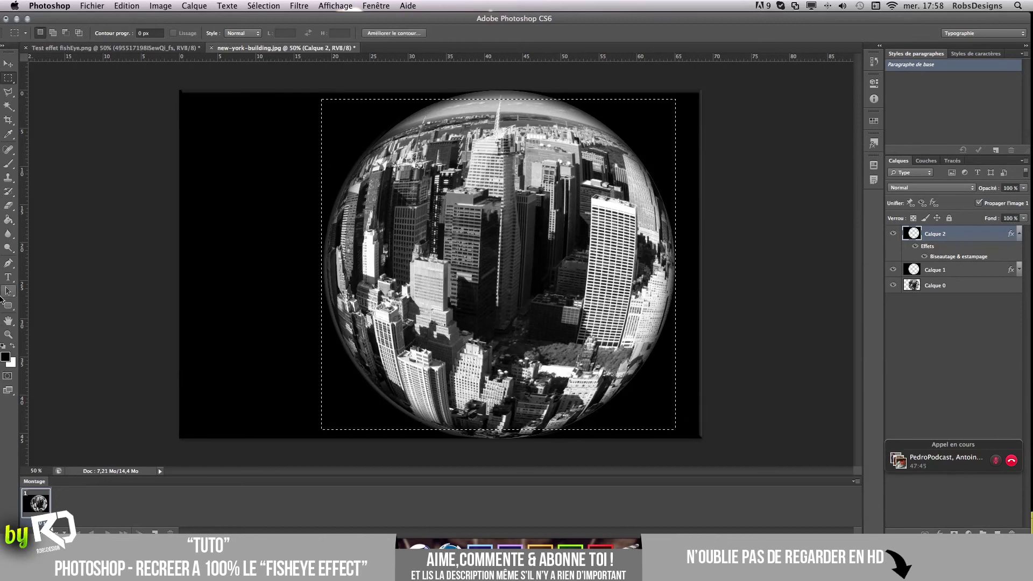
- Flatten the image and crop it to the rectangular selection around the sphere, then deselect
{"action": "right_click", "coordinate": [959, 235]}
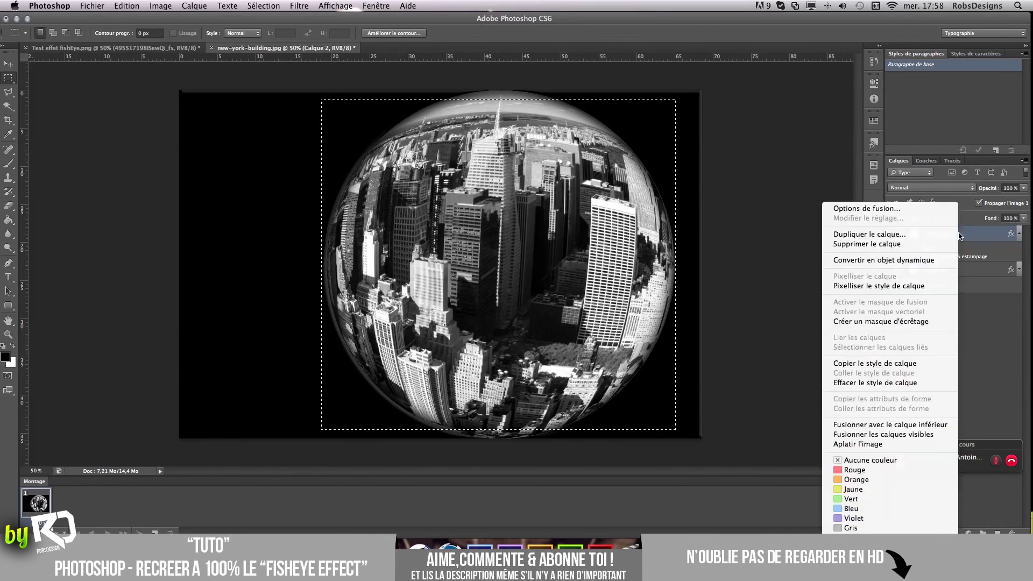
{"action": "left_click", "coordinate": [870, 444]}
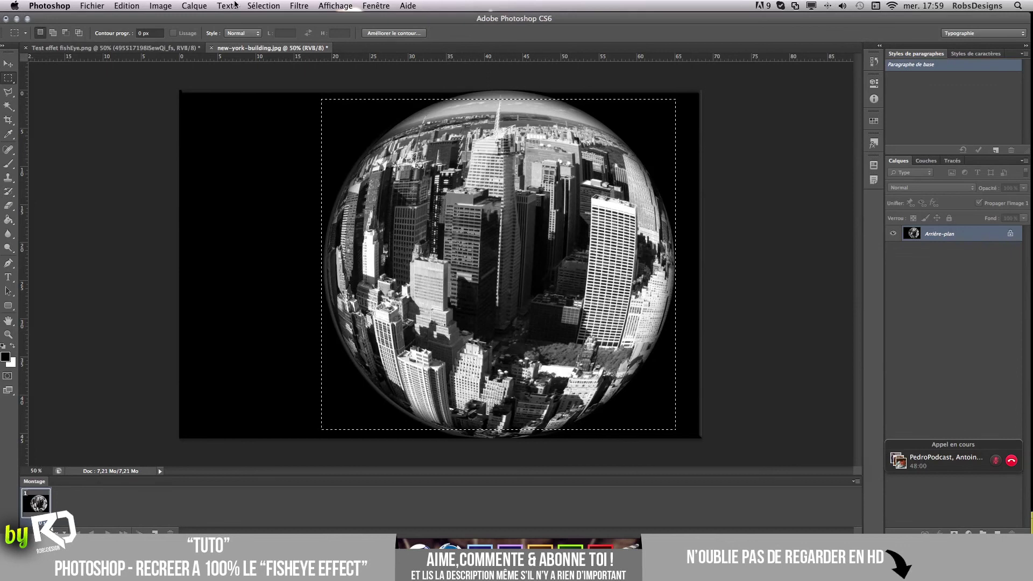
{"action": "left_click", "coordinate": [160, 6]}
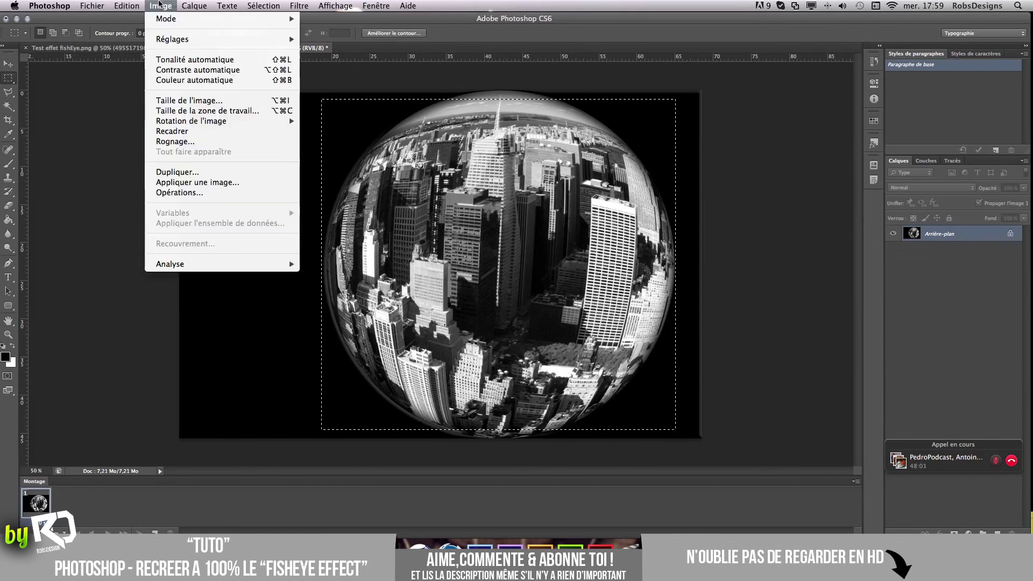
{"action": "left_click", "coordinate": [186, 132]}
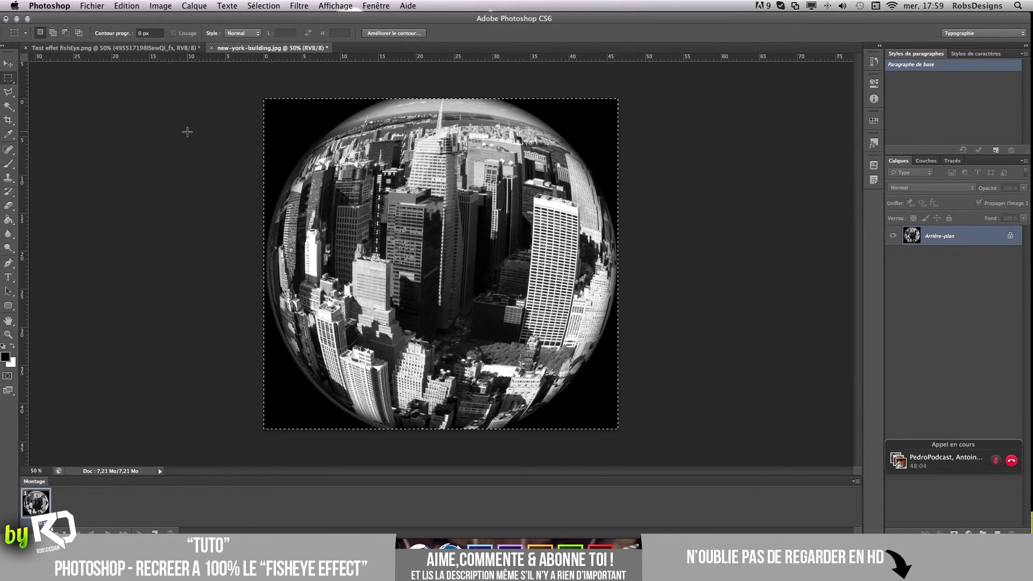
{"action": "key", "text": "super+d"}
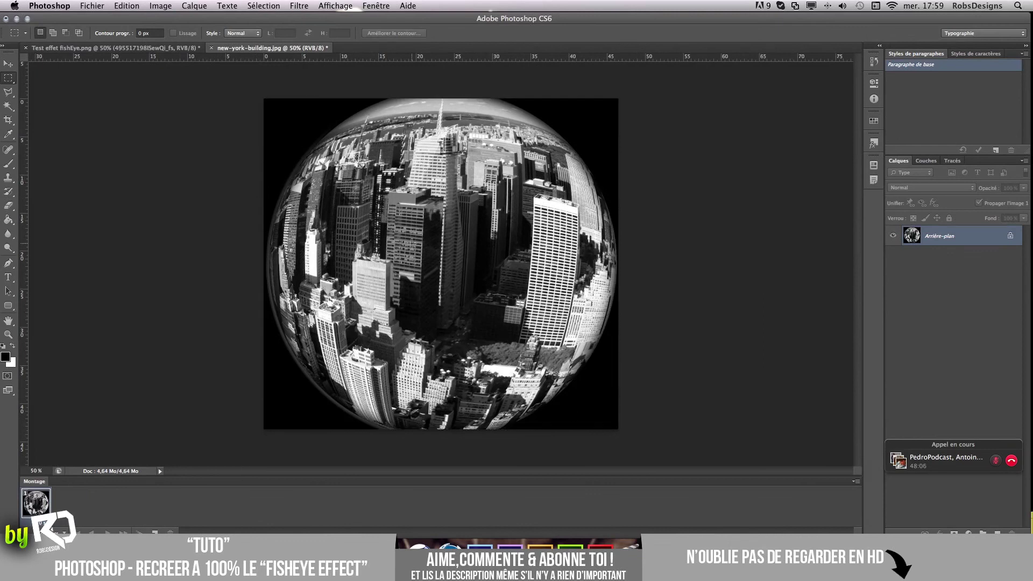